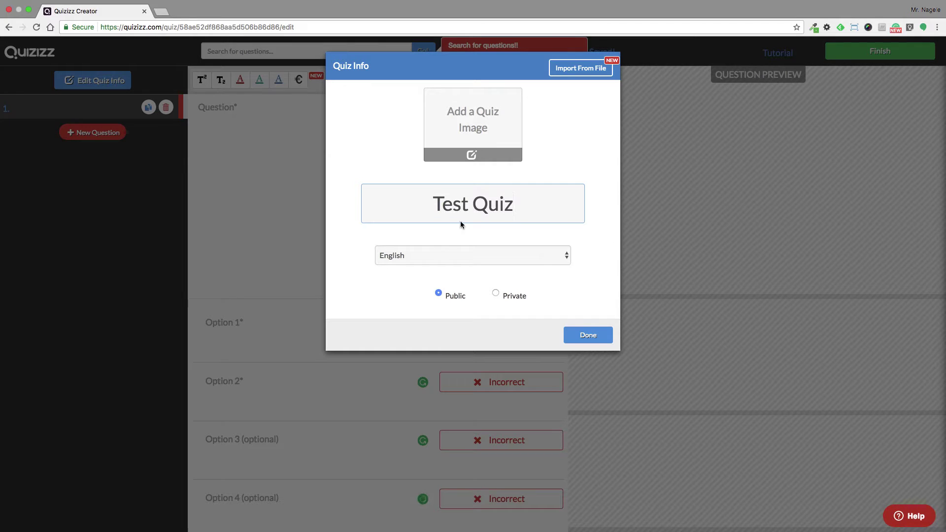
Make the quiz private, confirm the quiz info, and dismiss the question search tip
click(496, 295)
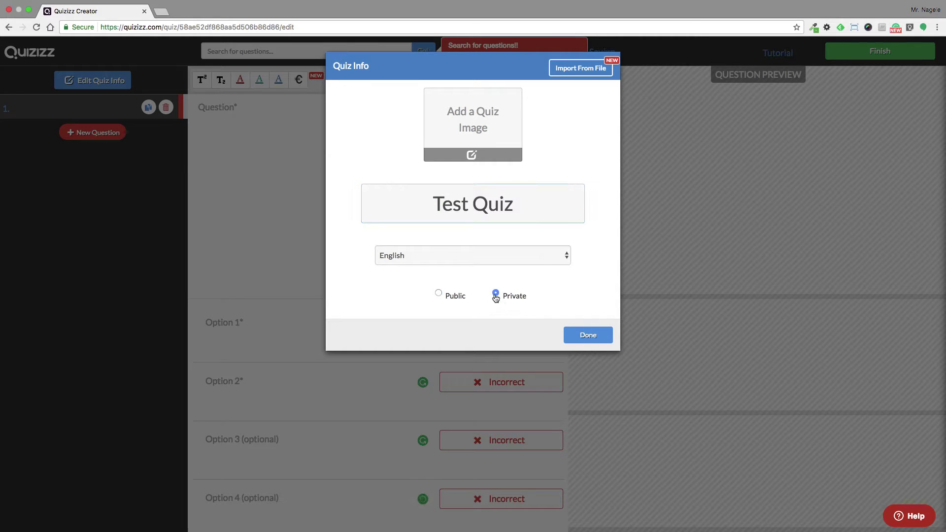
click(588, 336)
click(567, 113)
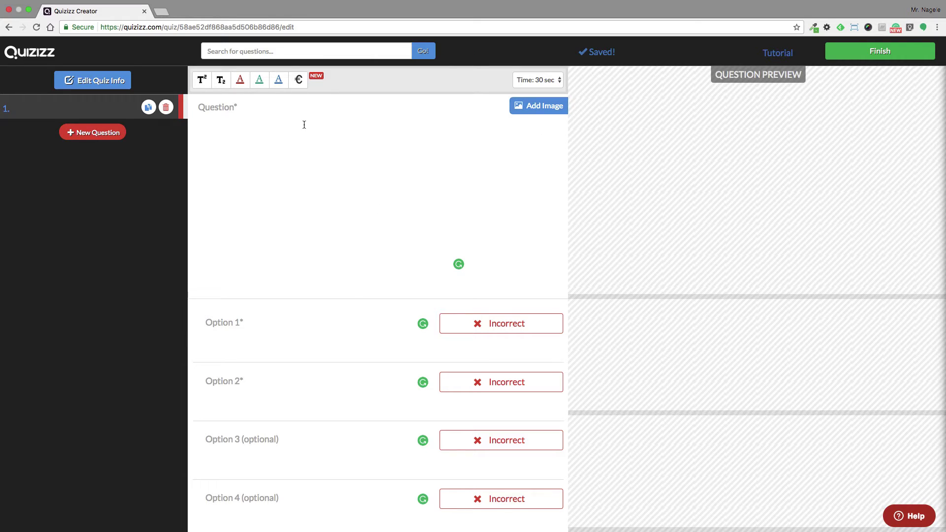
click(268, 121)
text(fasf)
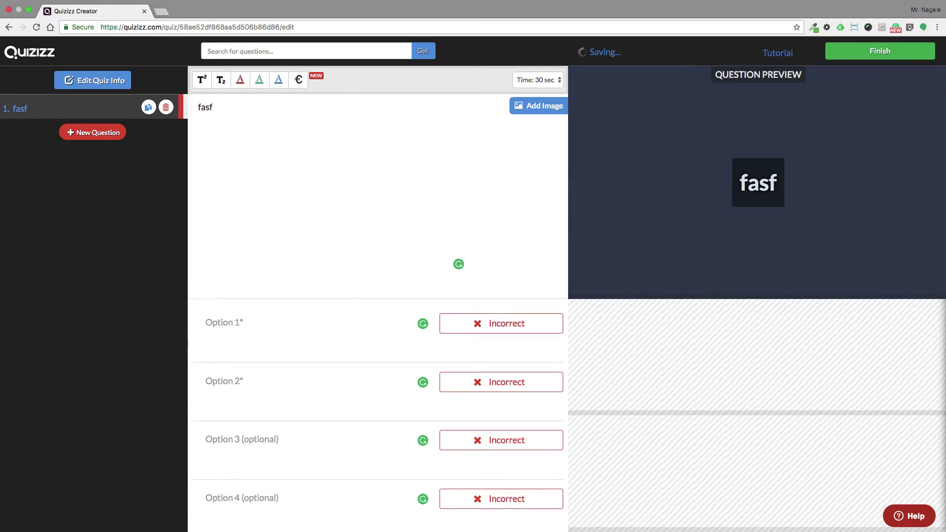
key(BackSpace)
key(BackSpace)
key(BackSpace)
key(BackSpace)
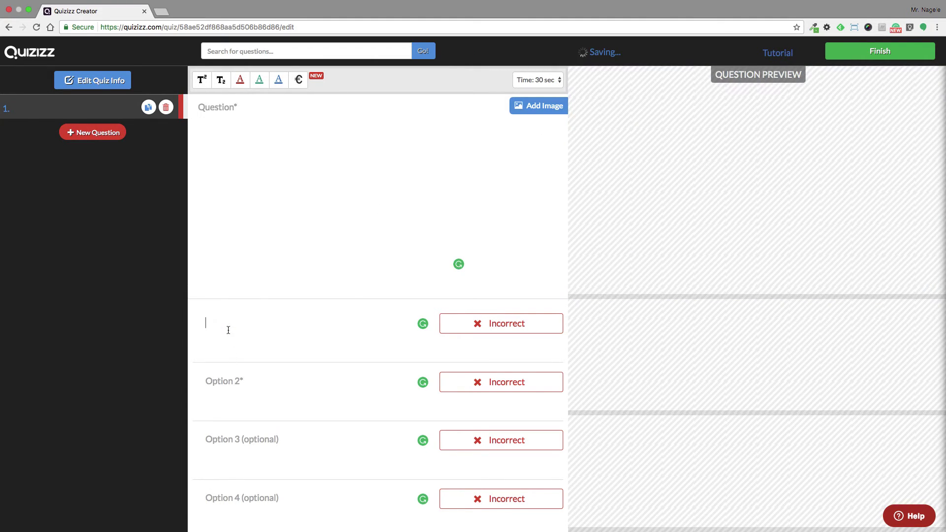
click(227, 376)
click(245, 144)
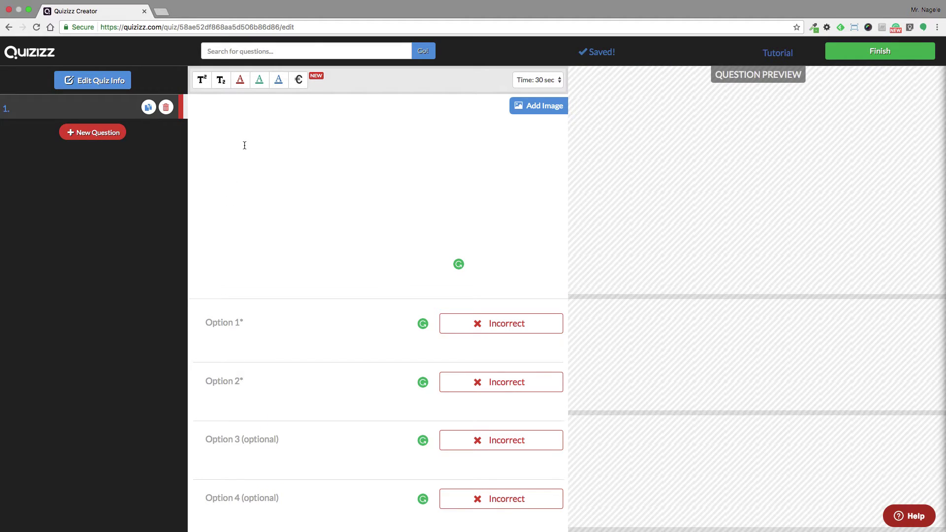
text(Tee=)
key(BackSpace)
key(BackSpace)
key(BackSpace)
key(BackSpace)
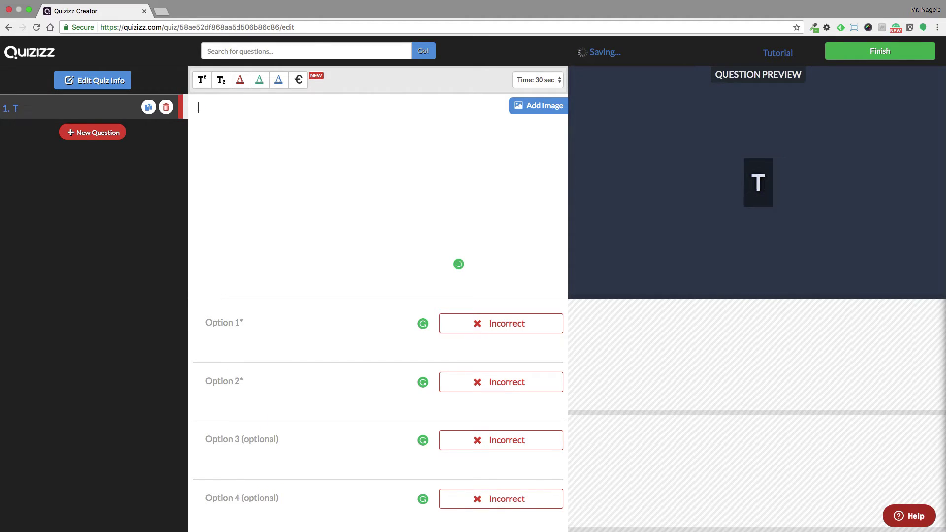
Enter the question "Is this a good question?" with the answer options Yes, No, Maybe and Nope
text(Is this a good)
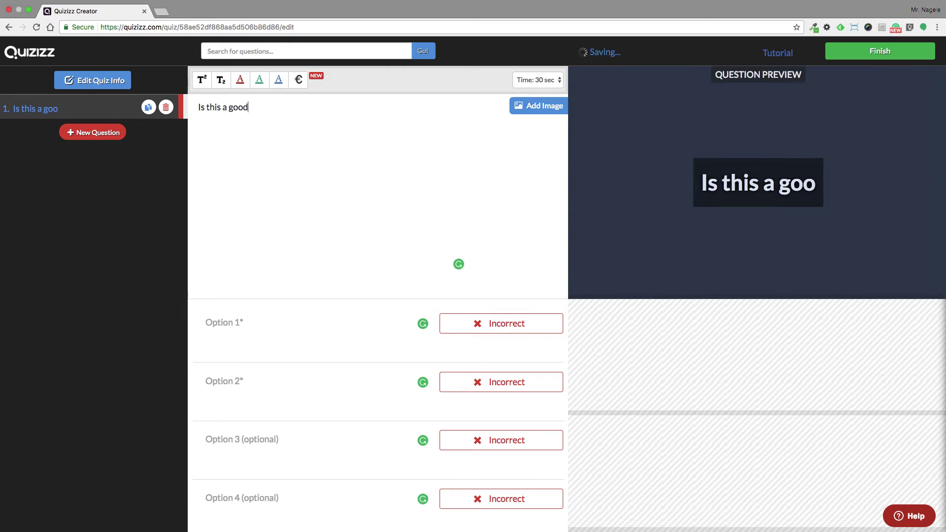
text( question?)
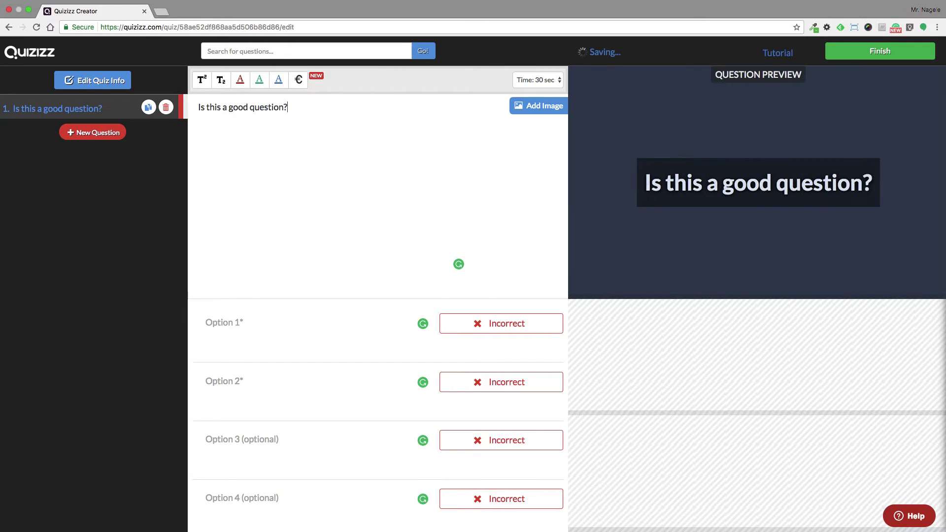
click(215, 329)
text(Yes)
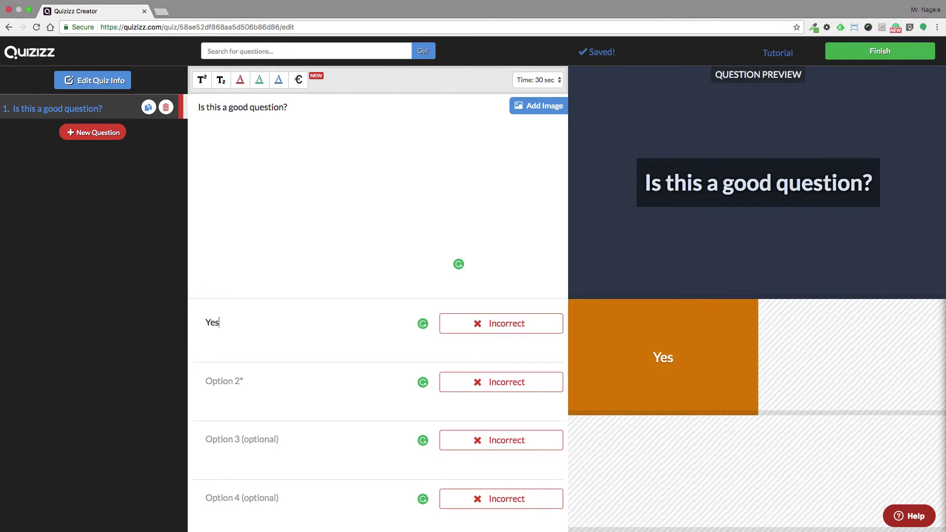
key(Tab)
text(No)
key(Tab)
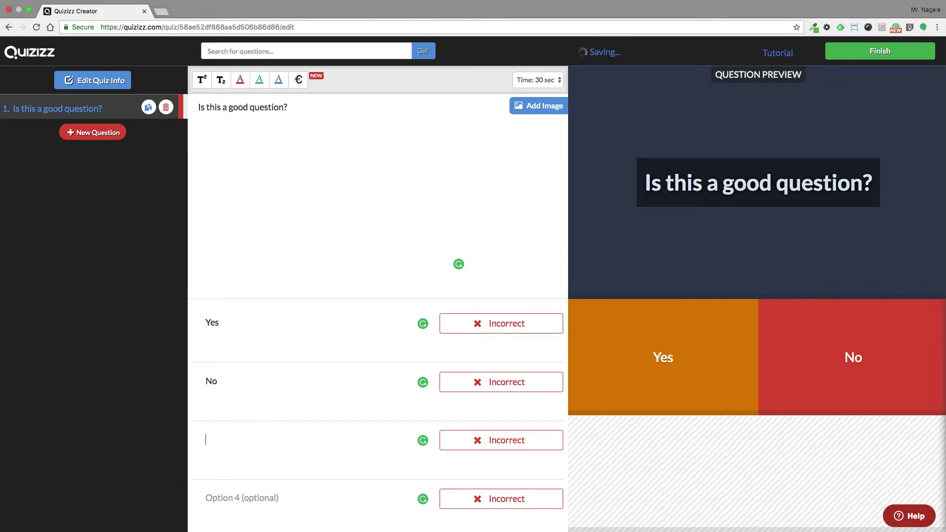
text(Maybe)
key(Tab)
text(N)
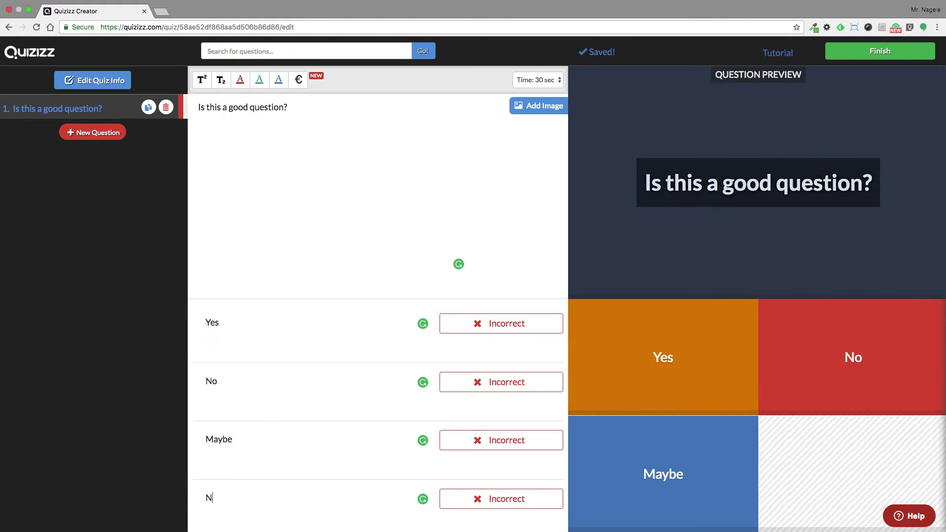
text(ope)
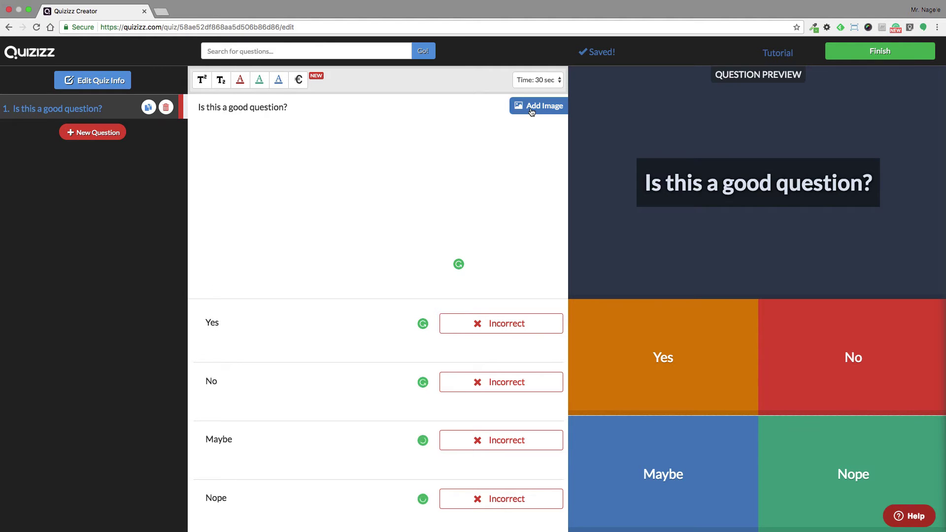
Look through the available time limits for the first question
click(548, 80)
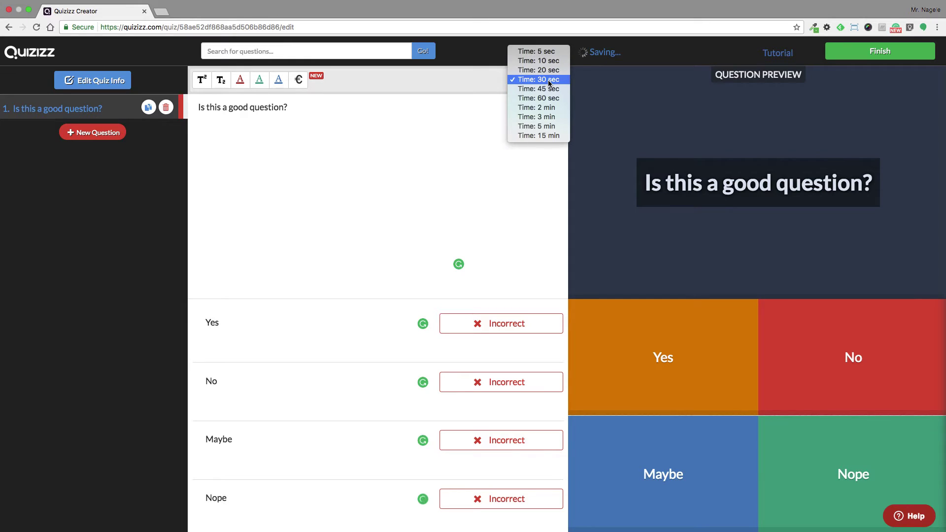
click(280, 52)
Search existing quizzes for "black history month" and dismiss the search tip
click(280, 51)
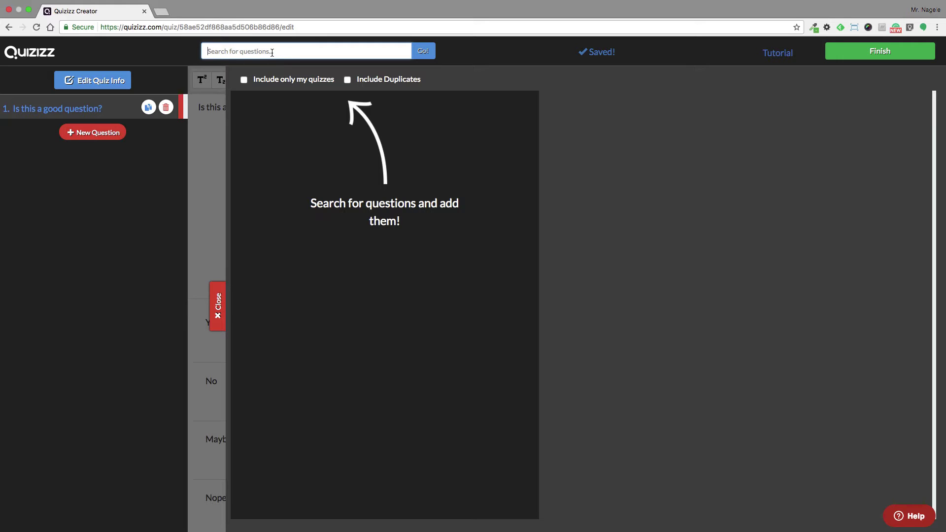
text(black history month)
key(Return)
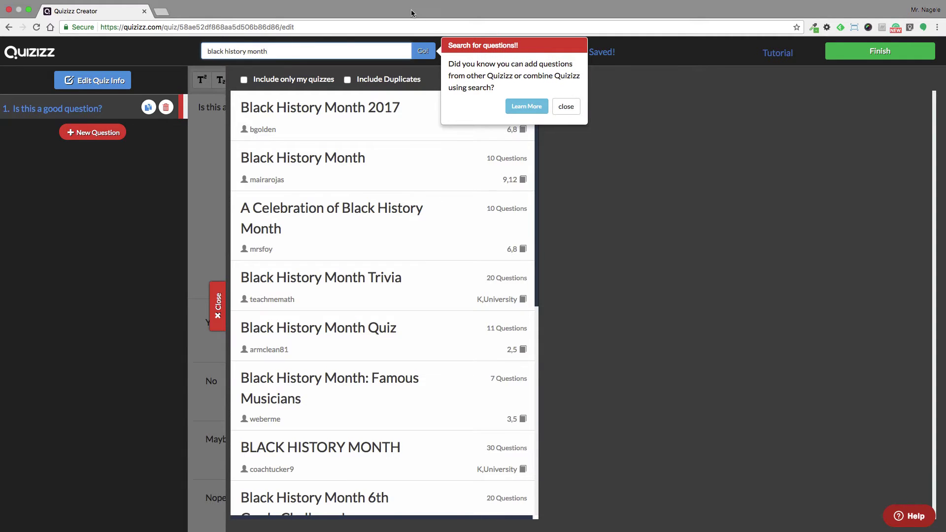
click(566, 108)
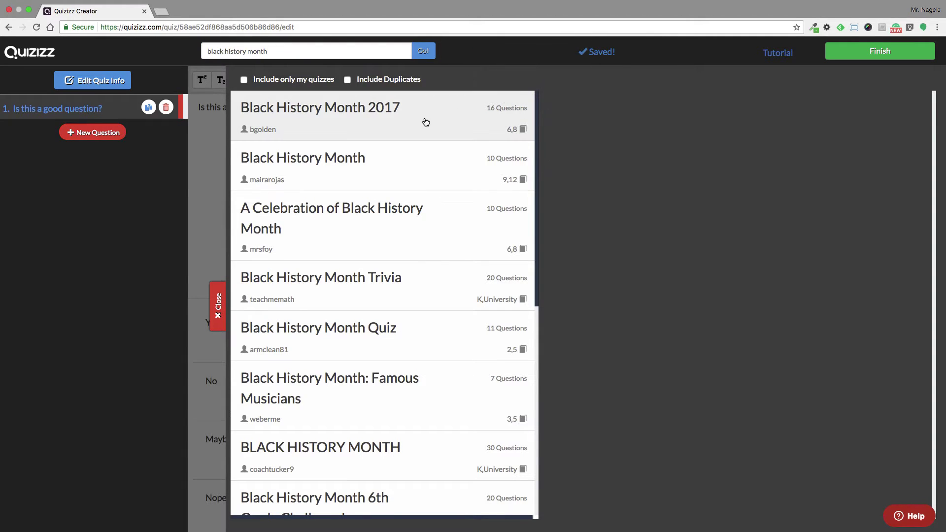
Add questions 2, 4 and 9 from the 16-question "Black History Month 2017" quiz and close the search results
click(426, 121)
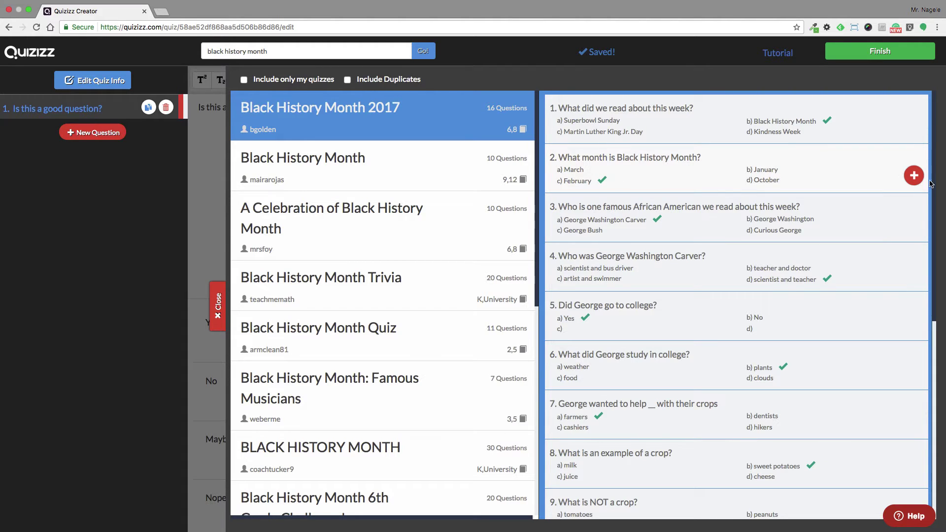
click(915, 175)
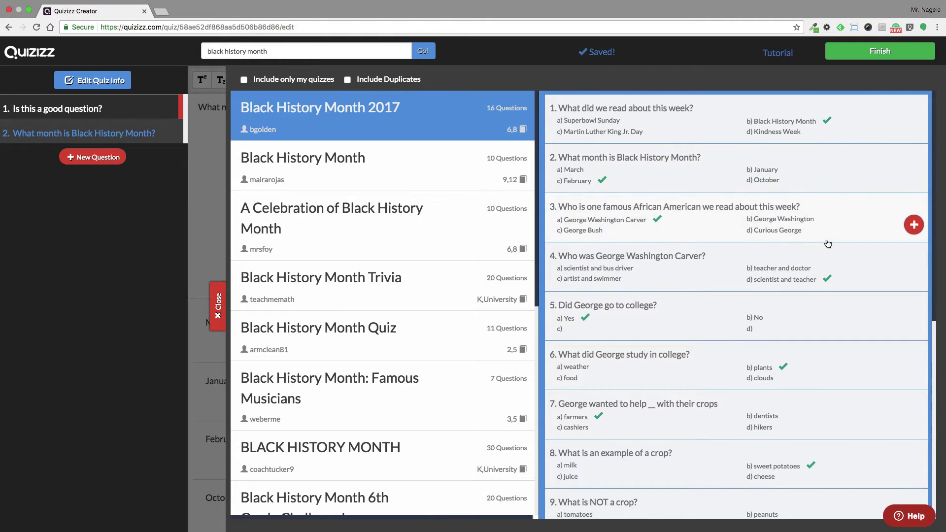
scroll(828, 244, down, 1)
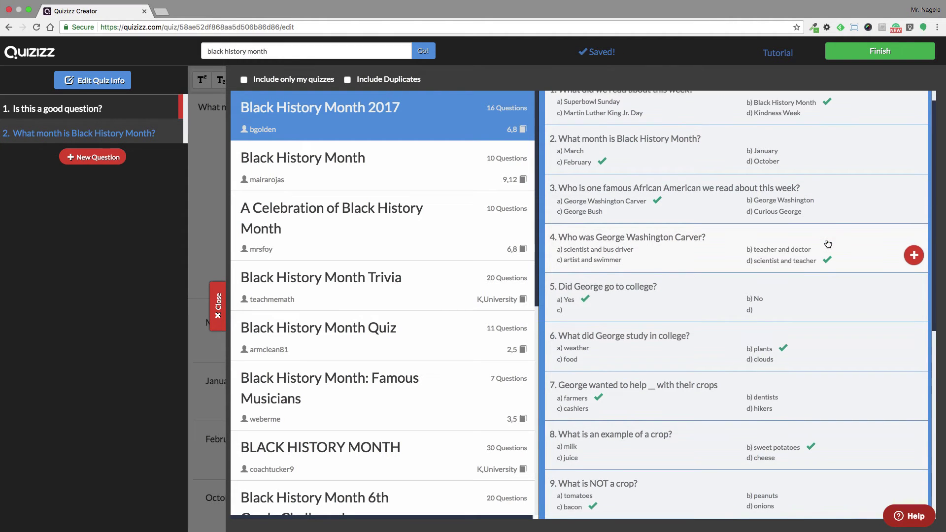
click(914, 256)
scroll(882, 268, down, 5)
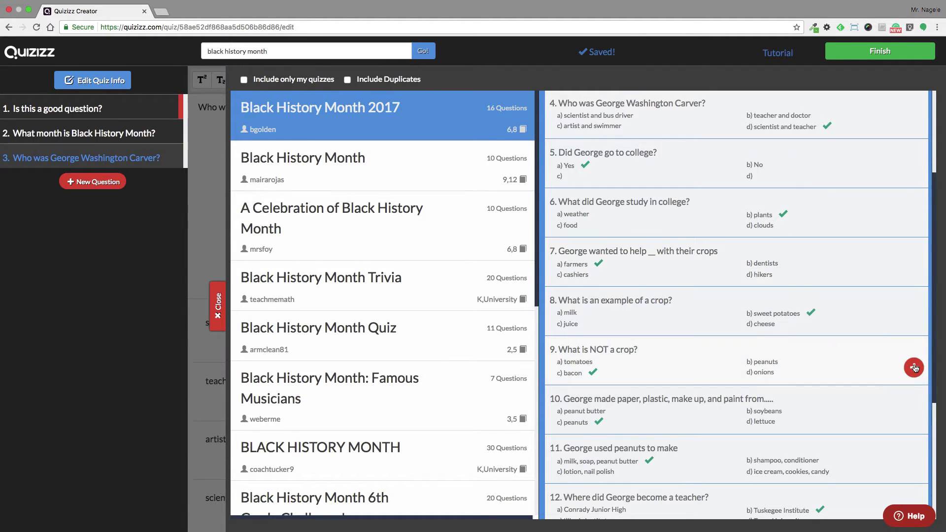
click(914, 367)
scroll(735, 301, down, 5)
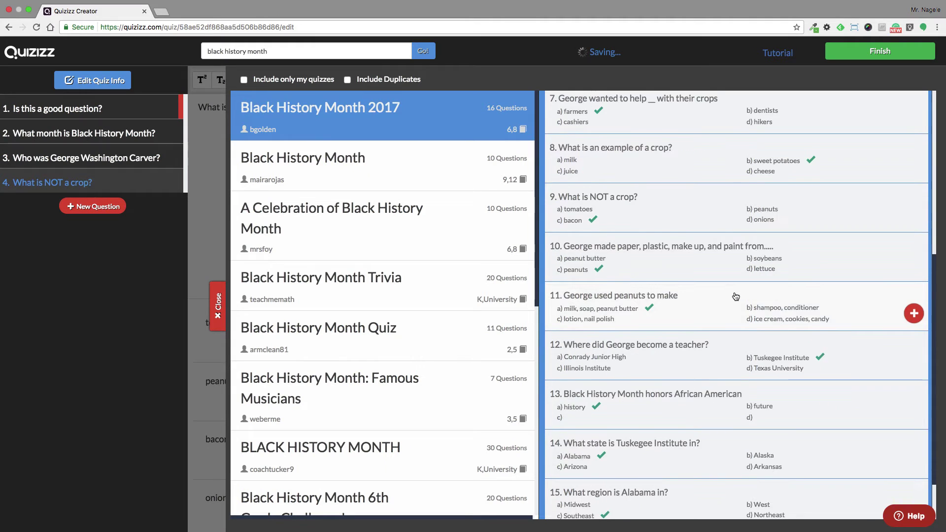
scroll(736, 296, down, 2)
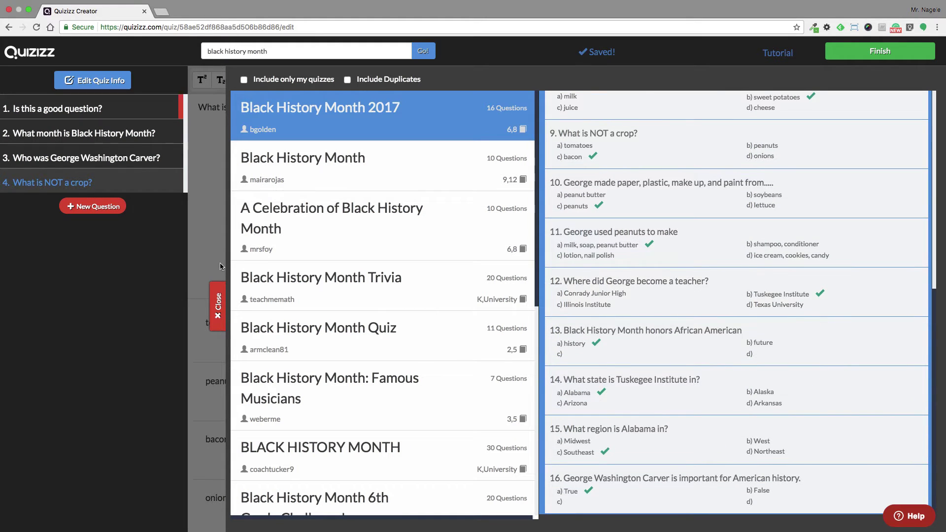
click(219, 310)
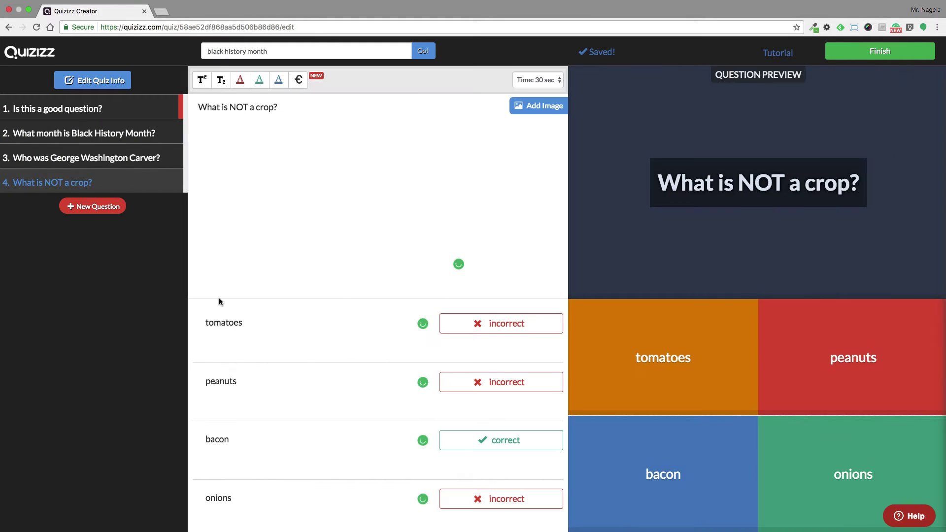
Review each question in the quiz along with its answer options and marked correct answer
click(85, 108)
click(86, 134)
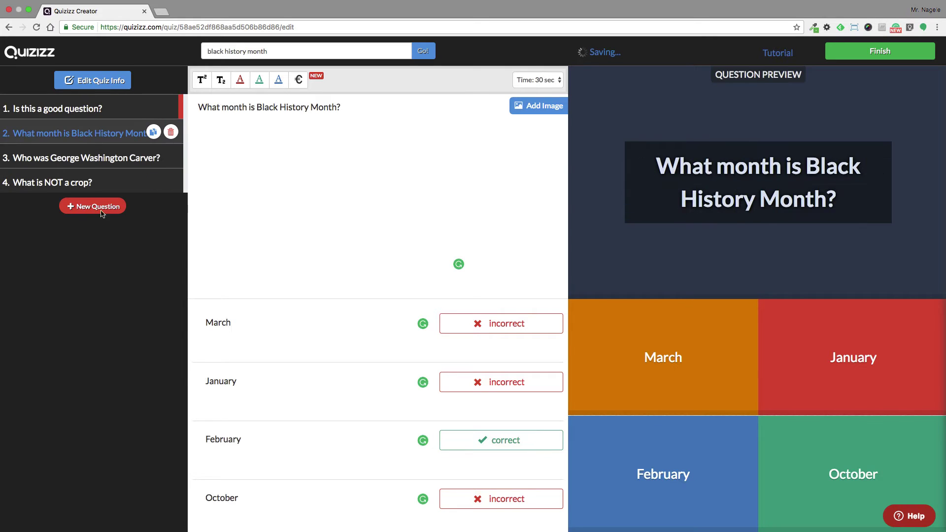
click(38, 113)
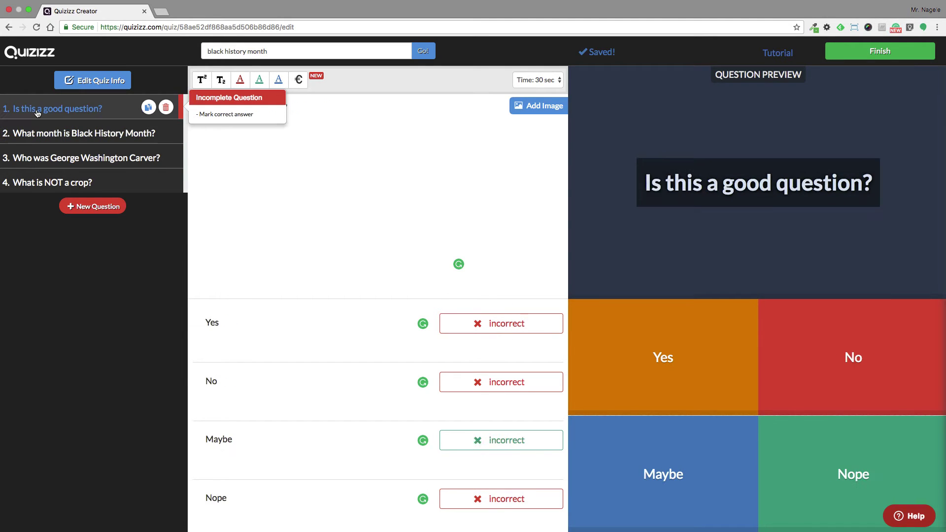
click(38, 157)
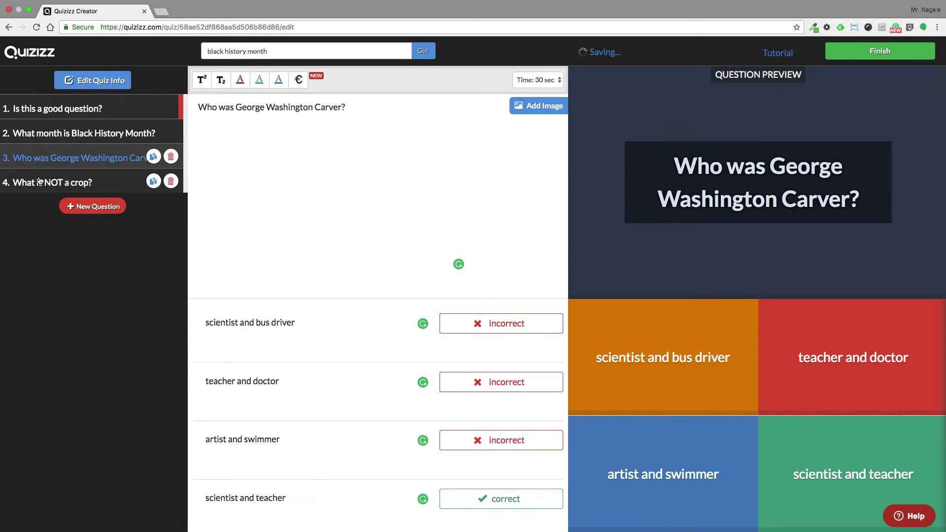
click(40, 182)
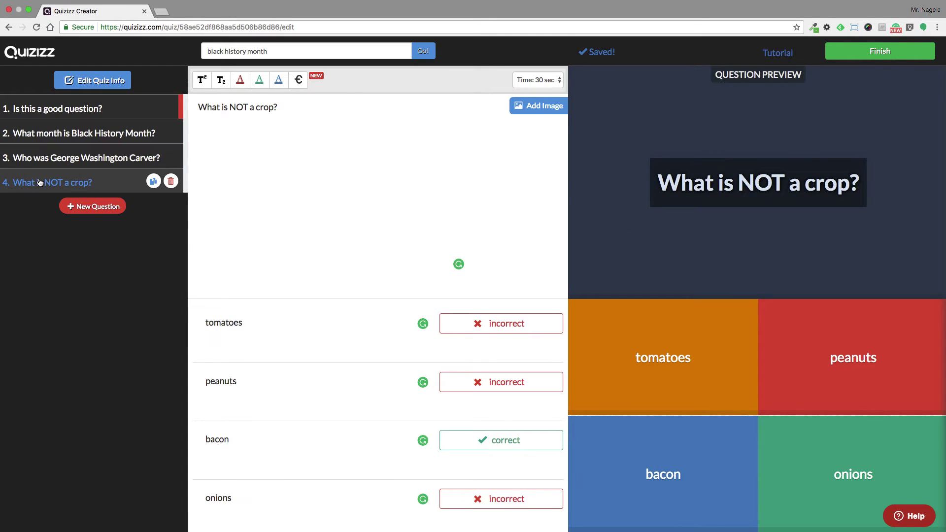
Try to finish the quiz, then mark "No" as the correct answer to "Is this a good question?"
click(55, 108)
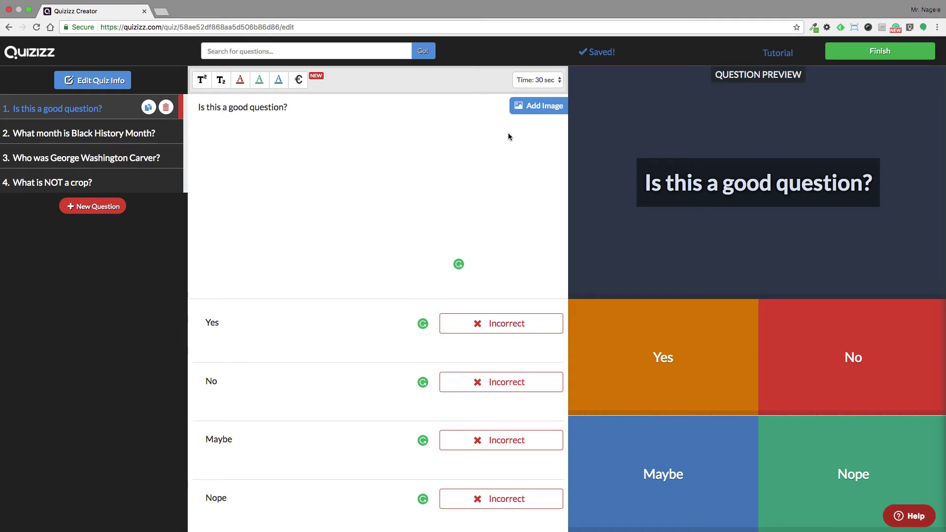
click(849, 56)
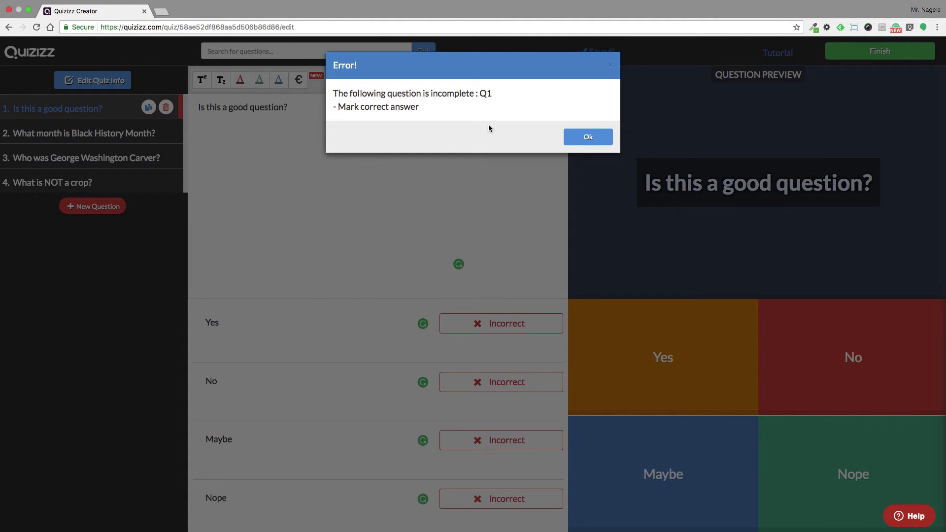
click(588, 137)
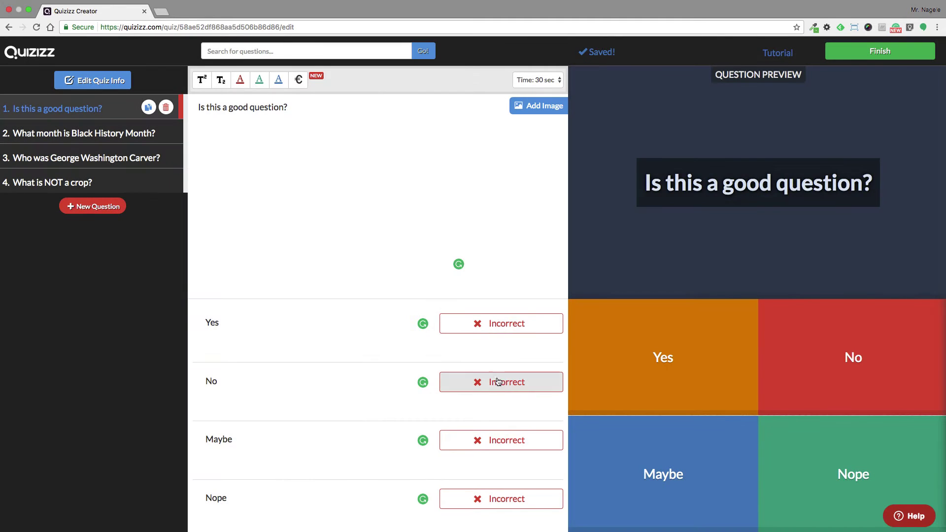
click(492, 385)
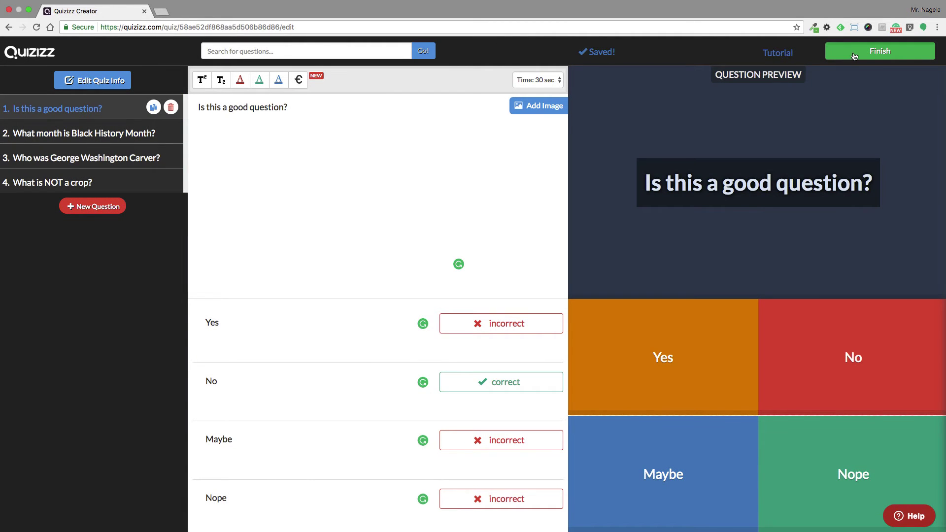
Proceed to the final quiz settings, set the grade range to K to K, and choose Other as the subject
click(855, 56)
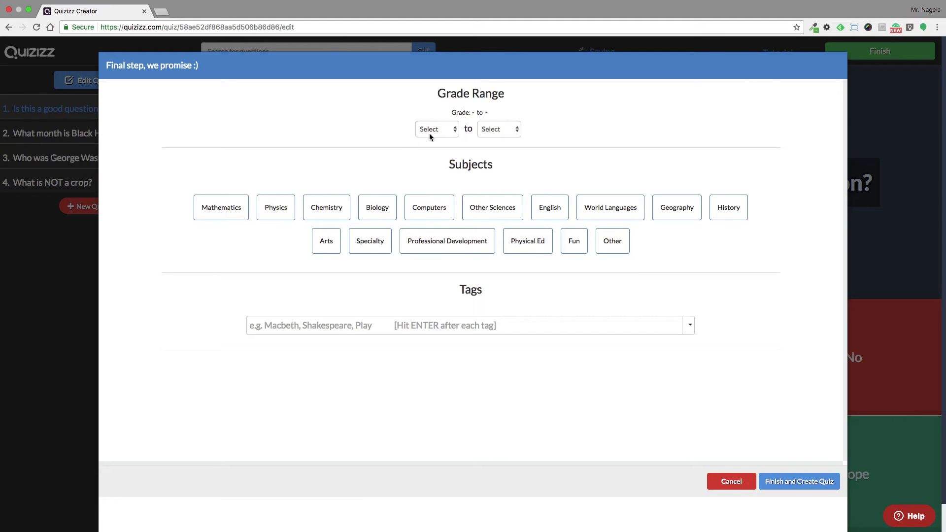
click(434, 132)
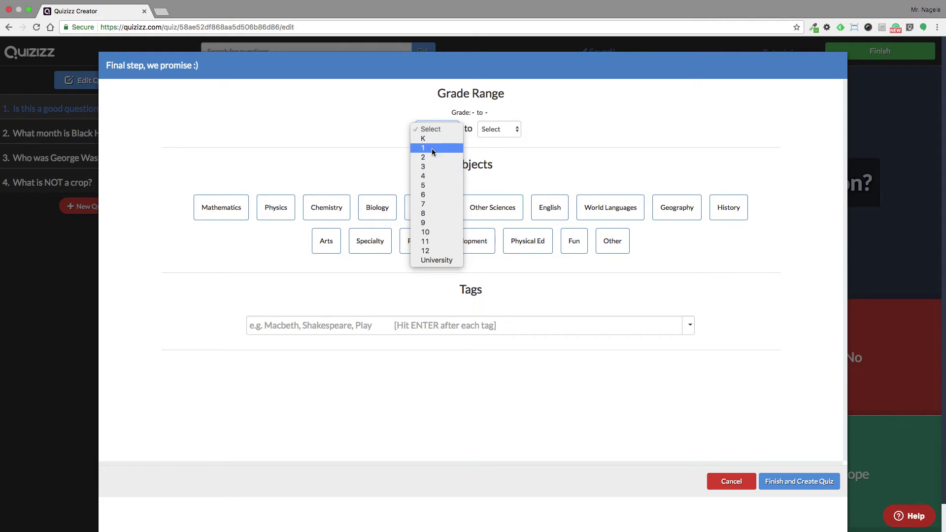
click(433, 139)
click(498, 131)
click(498, 137)
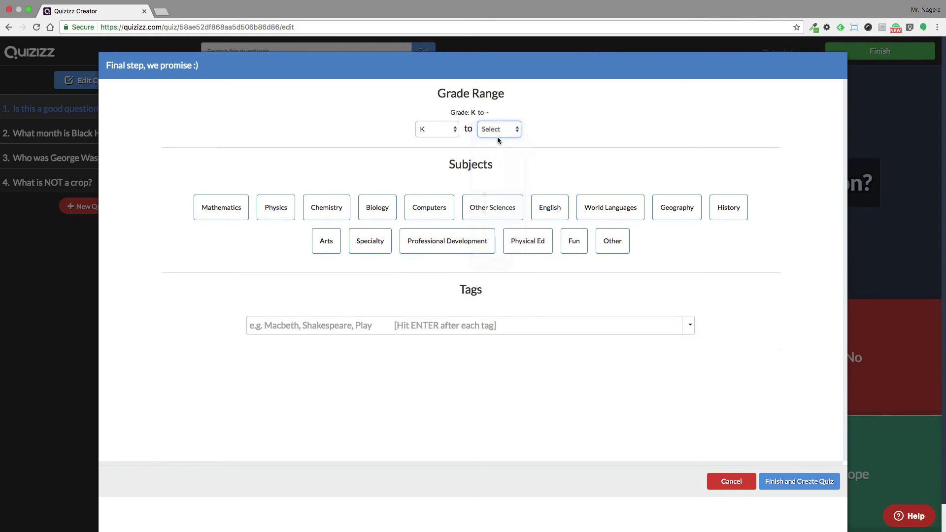
click(617, 246)
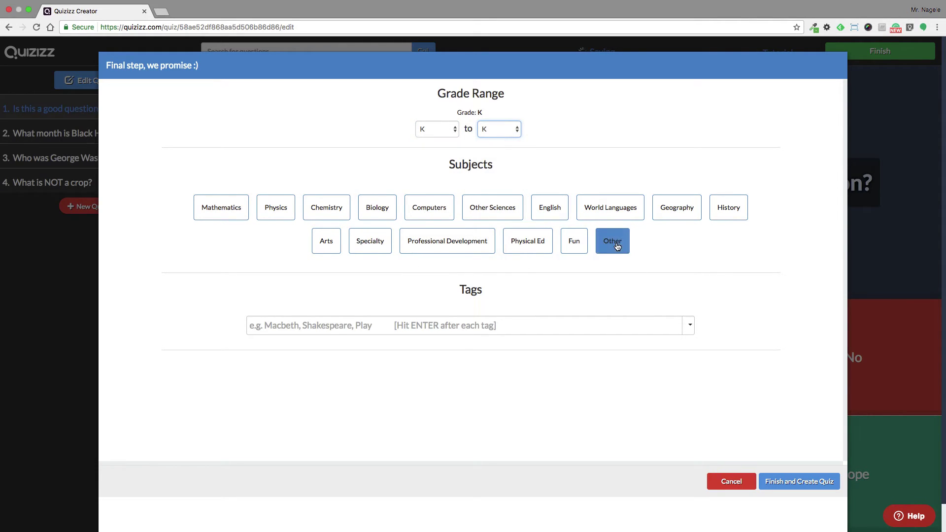
Enter "test" as the tag text, add the tag "greatest common factor", and finish creating the quiz
click(398, 328)
text(t)
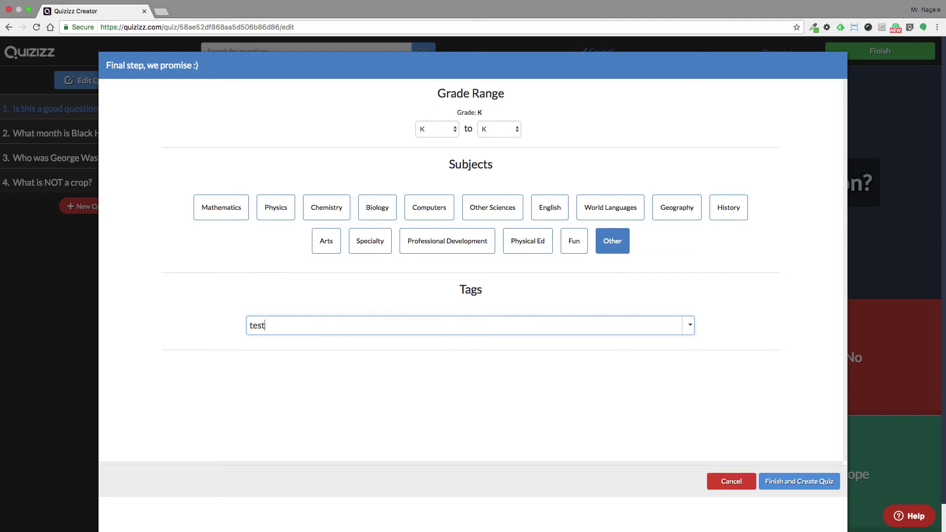
text(est)
key(Return)
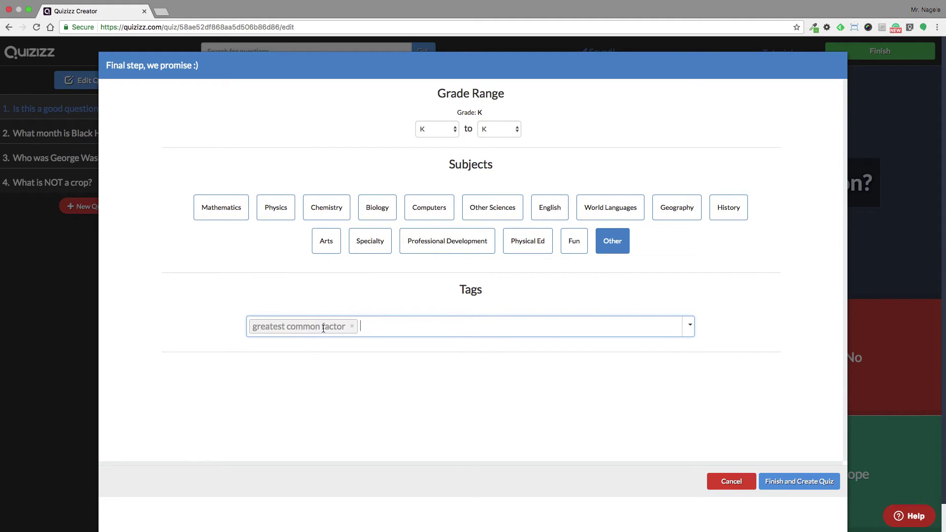
click(797, 477)
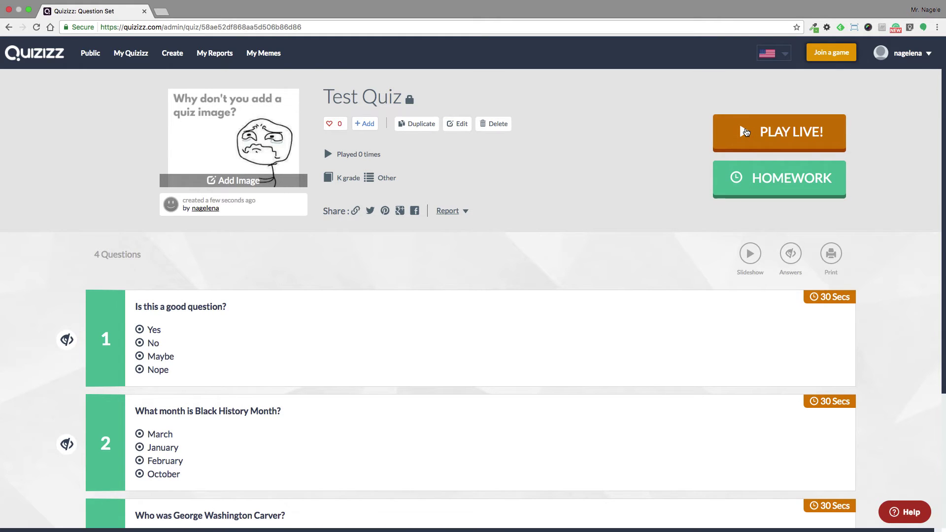
Set up a live game of Test Quiz, review its question and game settings, and proceed with the defaults
click(745, 132)
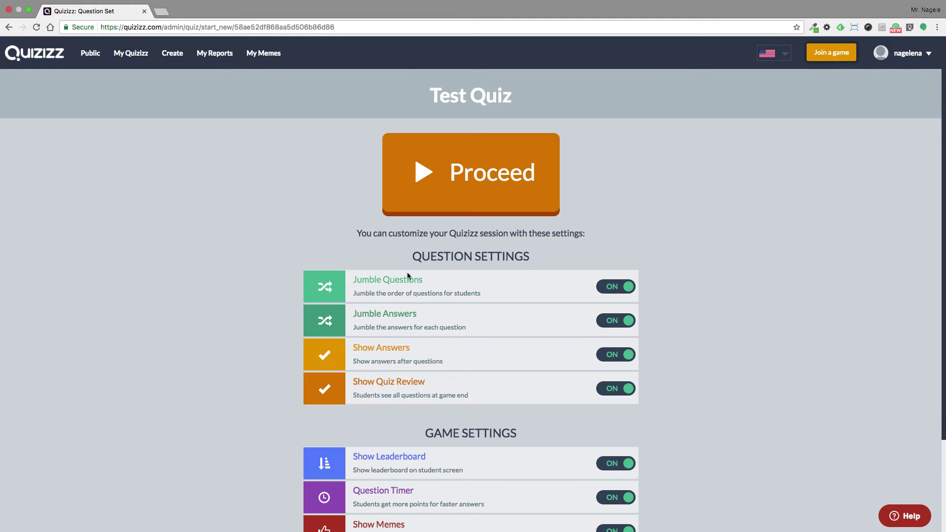
scroll(415, 262, down, 5)
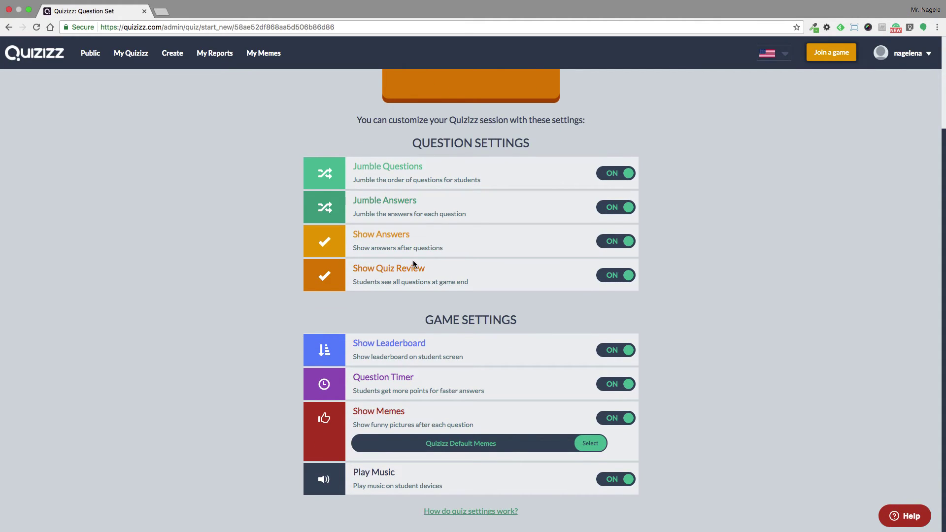
scroll(413, 263, up, 5)
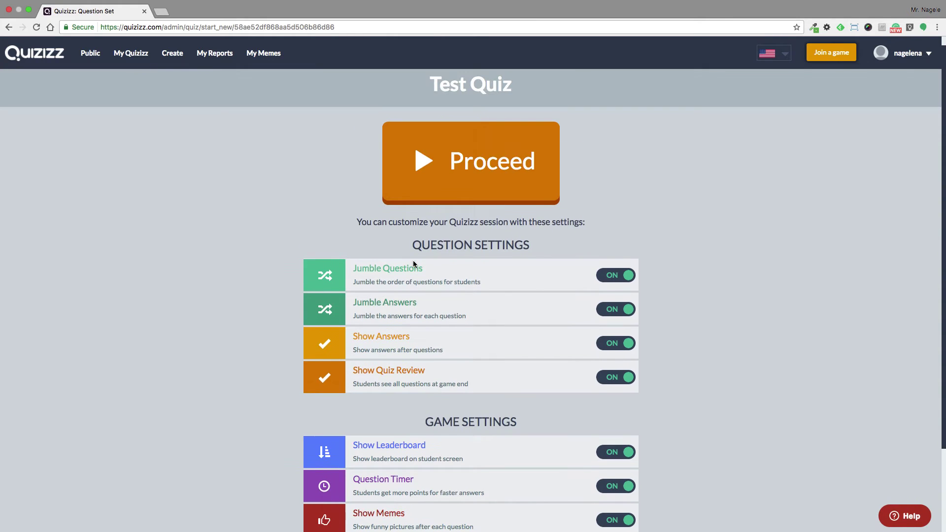
click(443, 165)
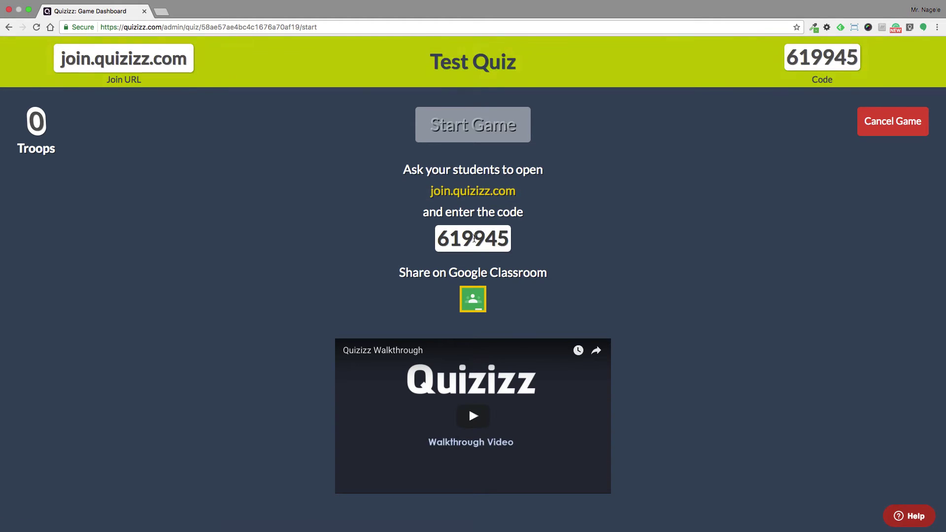
Share the live game to Google Classroom as an announcement for the IED Period 3 class
click(474, 305)
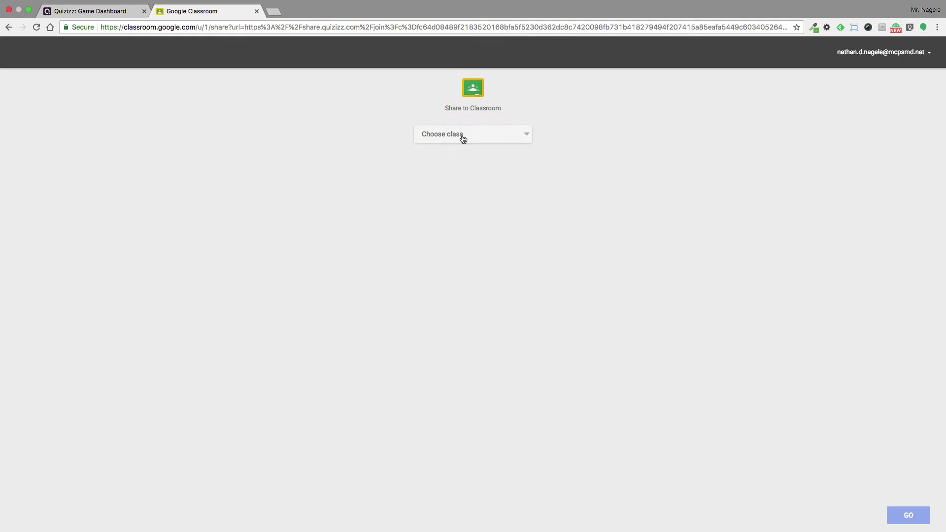
click(462, 135)
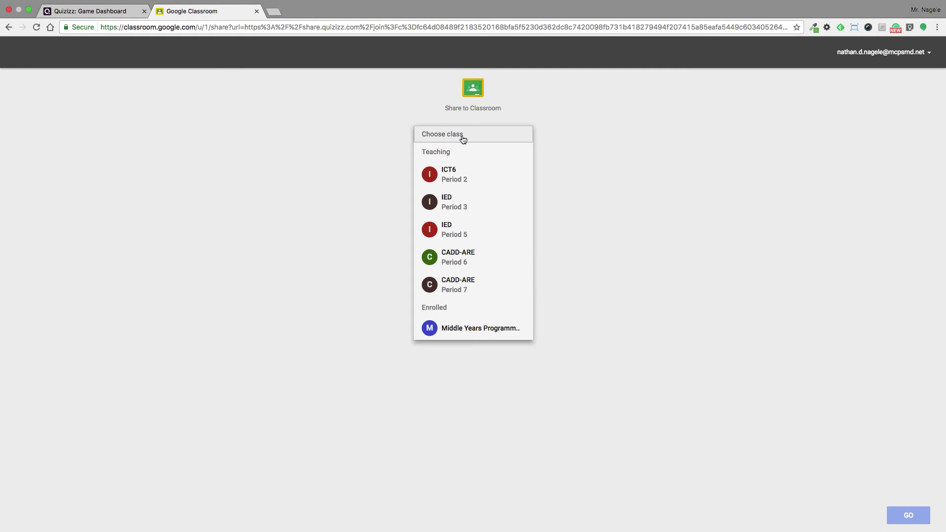
click(463, 202)
click(451, 179)
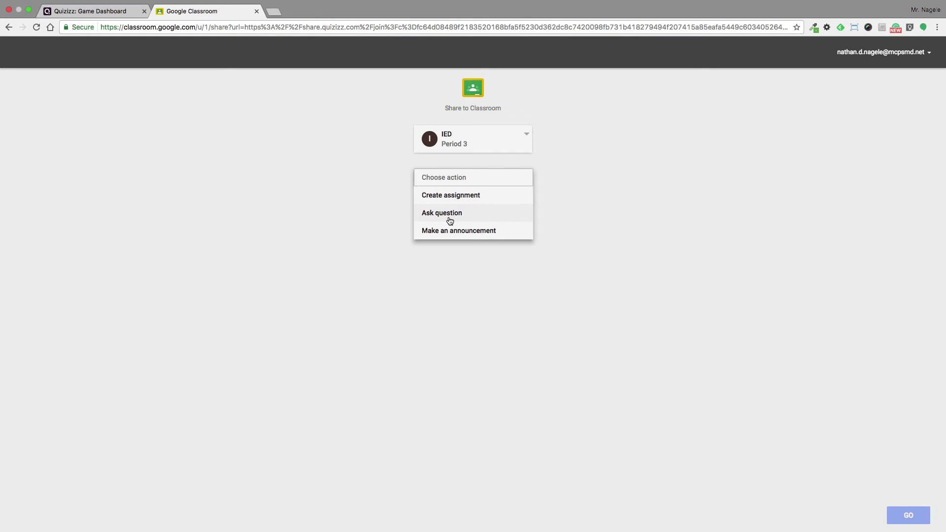
click(452, 232)
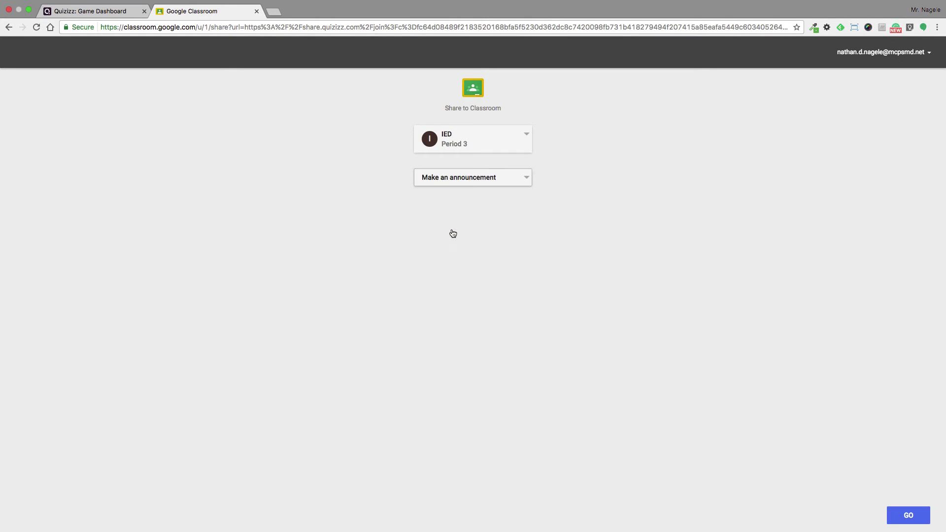
click(905, 516)
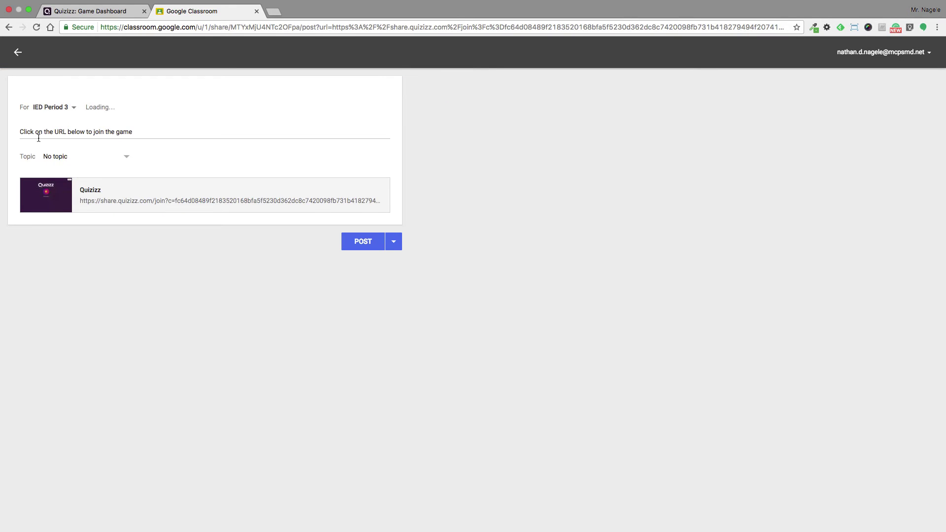
Check the classes and topics available for the announcement, keeping IED Period 3 and No topic
click(61, 110)
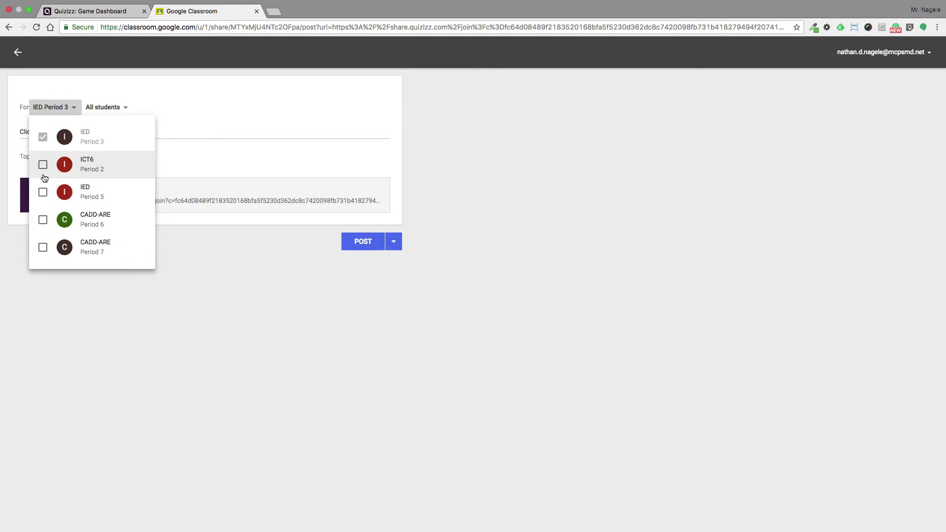
click(211, 109)
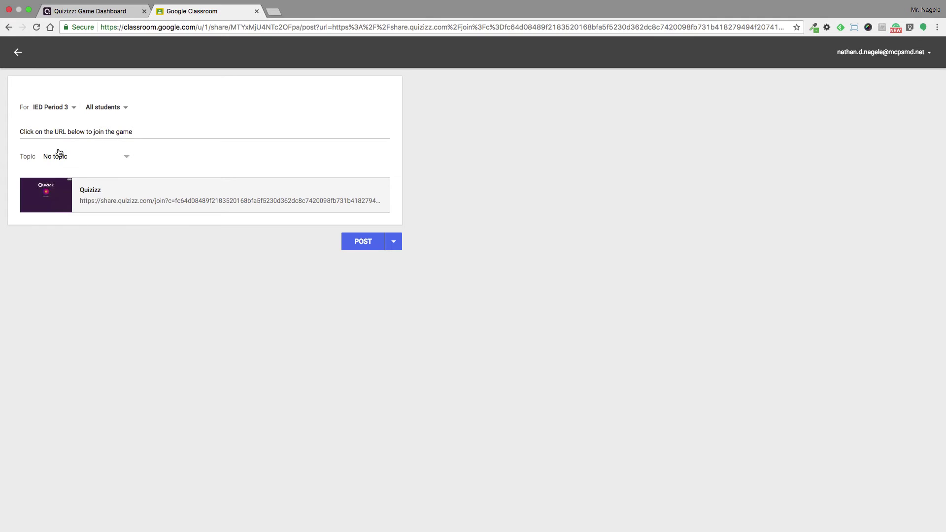
click(77, 156)
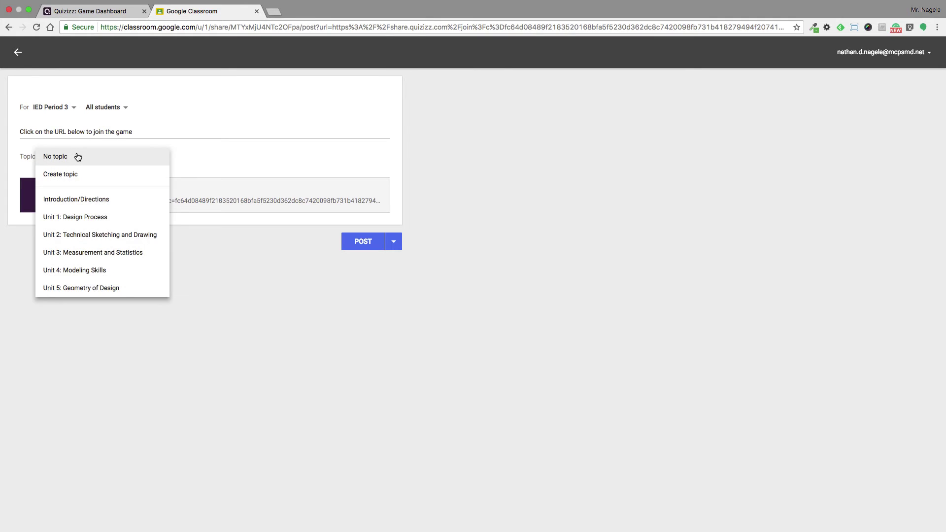
click(76, 155)
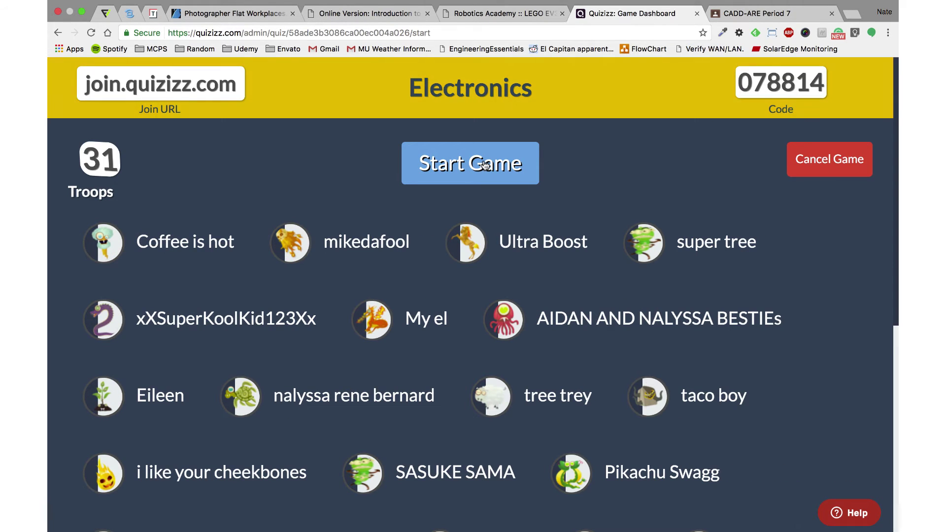
Start the Electronics live game and review each player's progress and the per-question results
click(485, 163)
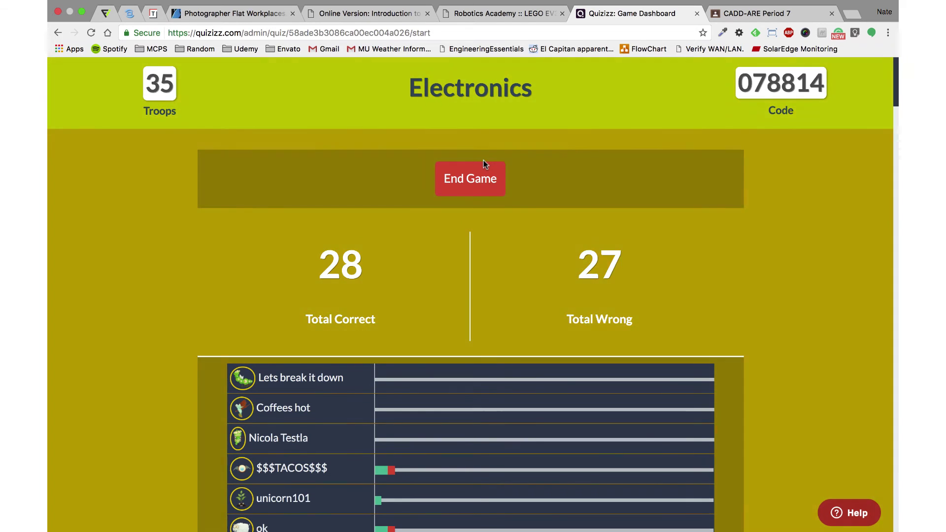
scroll(484, 161, down, 3)
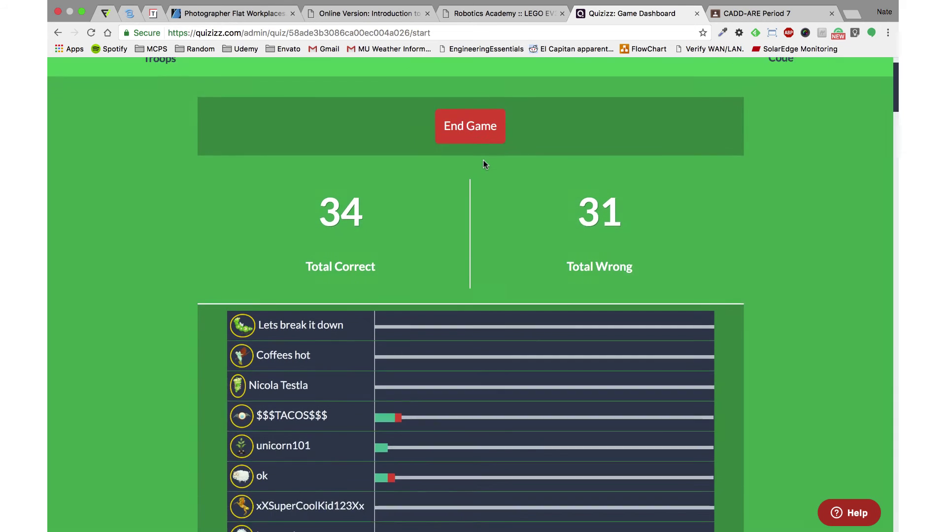
scroll(484, 160, down, 4)
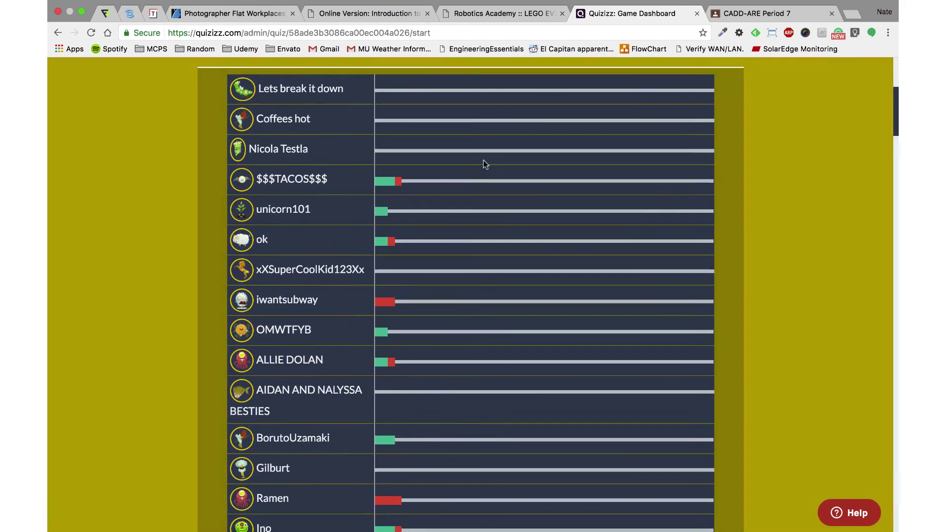
scroll(484, 161, down, 12)
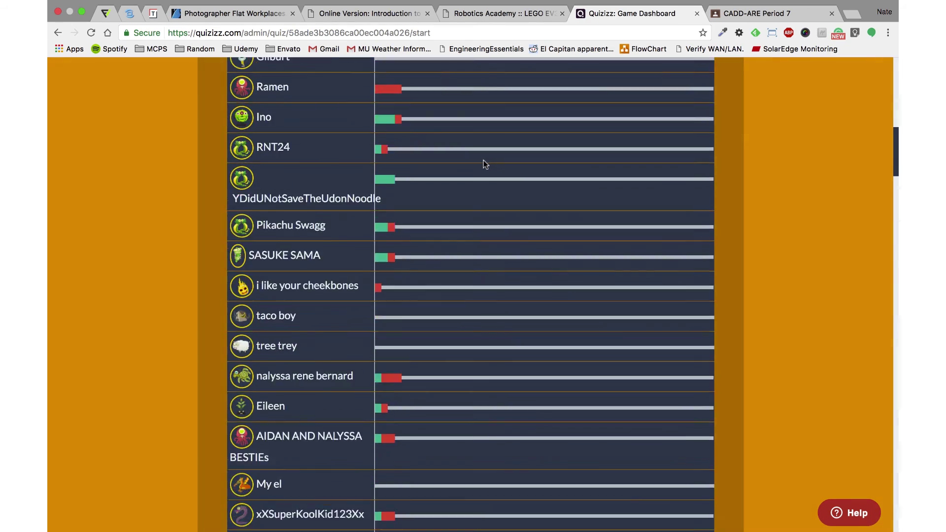
scroll(483, 161, down, 4)
scroll(484, 161, down, 3)
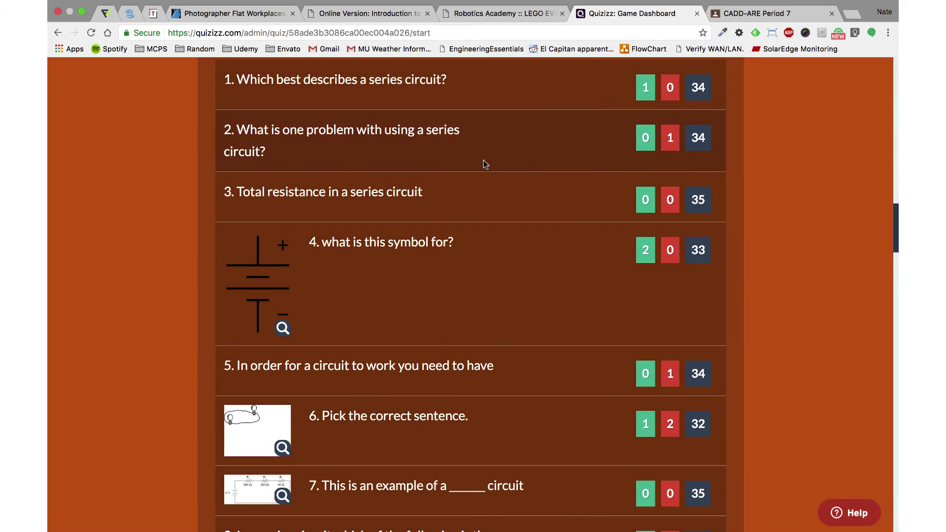
End the Electronics live game and confirm closing it
scroll(493, 183, up, 10)
click(481, 189)
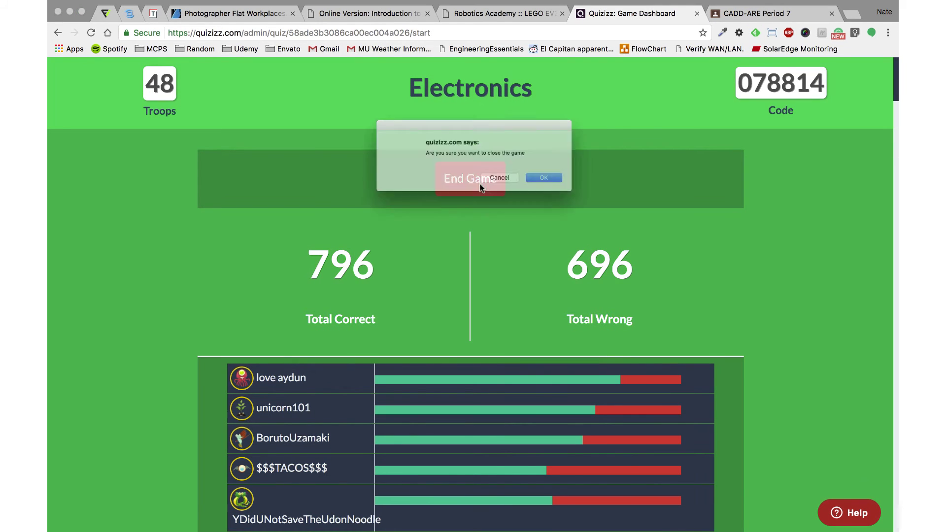
click(552, 180)
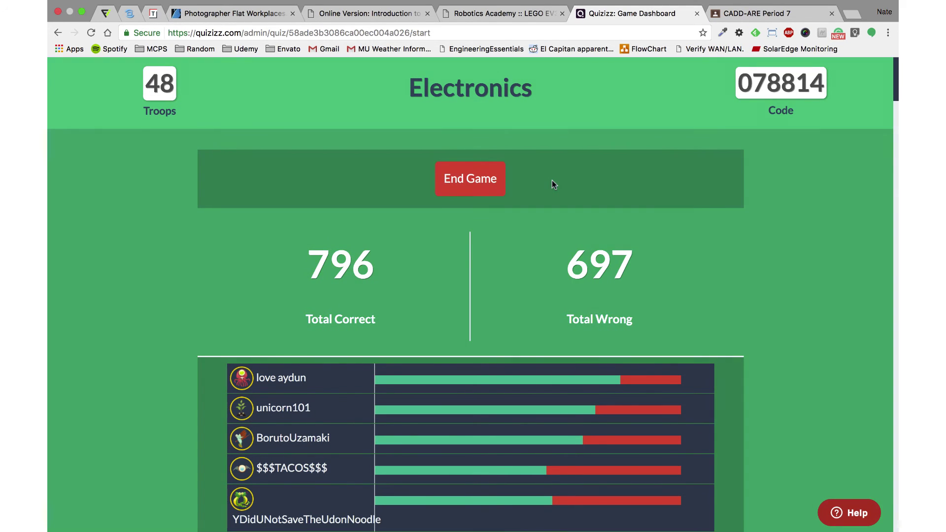
Review the final player scores and question results, and view the answer options of question 4, "what is this symbol for?"
scroll(545, 288, down, 5)
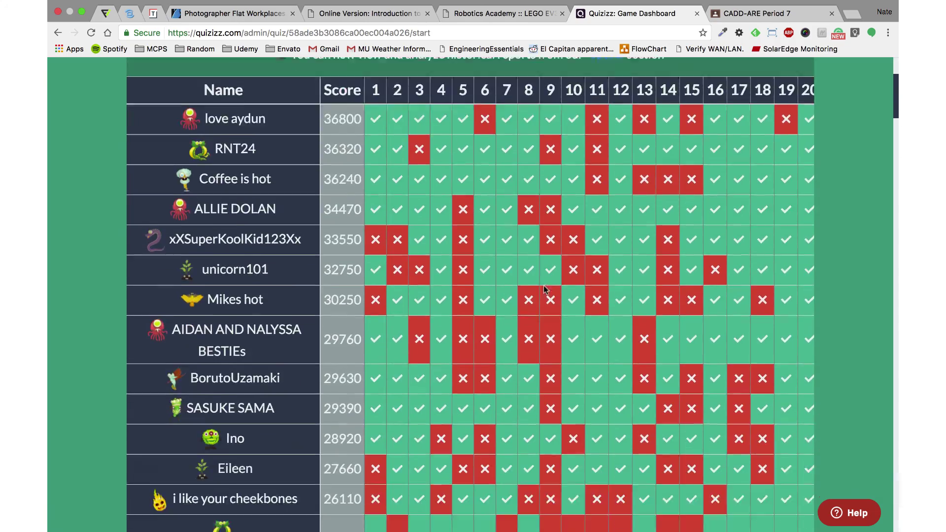
scroll(544, 289, down, 15)
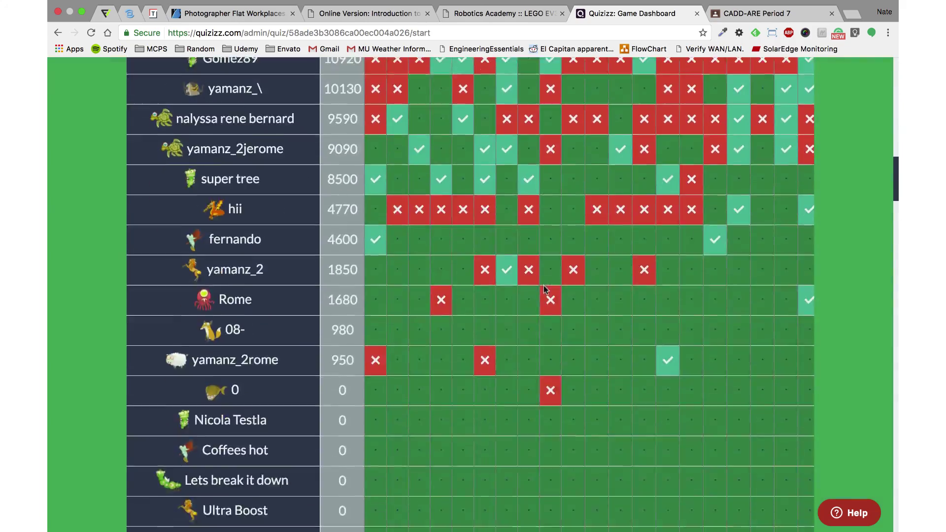
scroll(545, 289, down, 15)
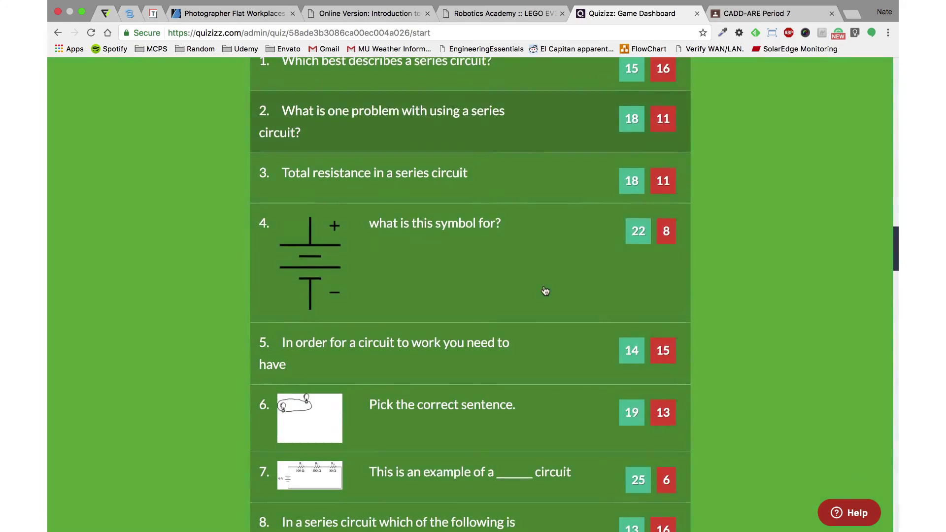
scroll(545, 290, down, 2)
scroll(545, 290, up, 4)
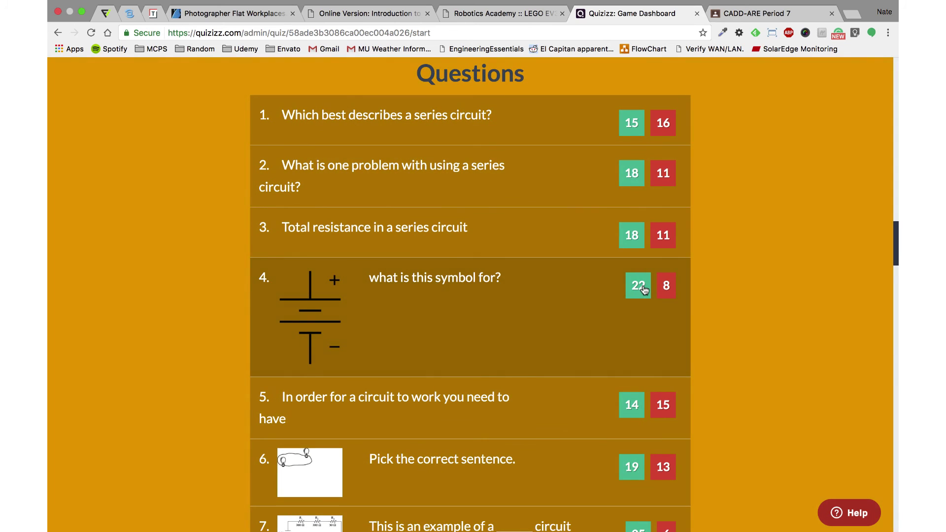
click(644, 289)
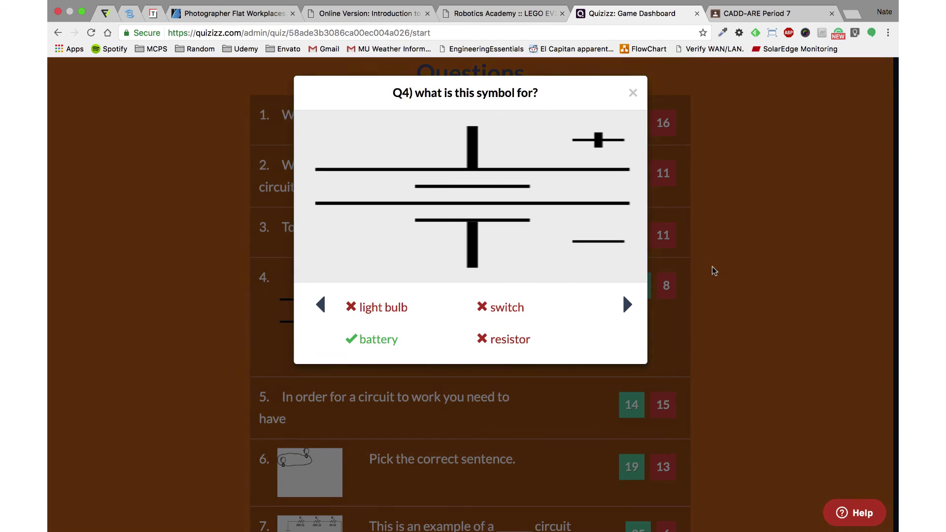
click(712, 267)
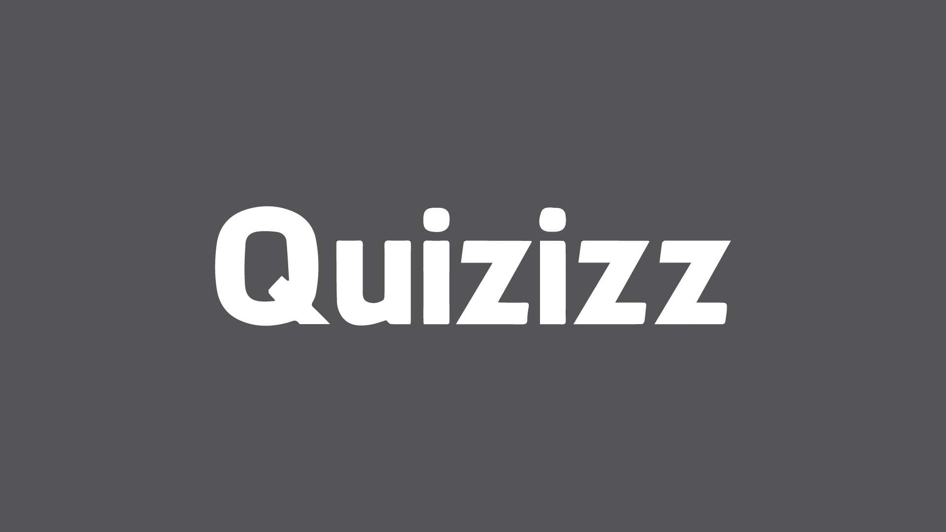